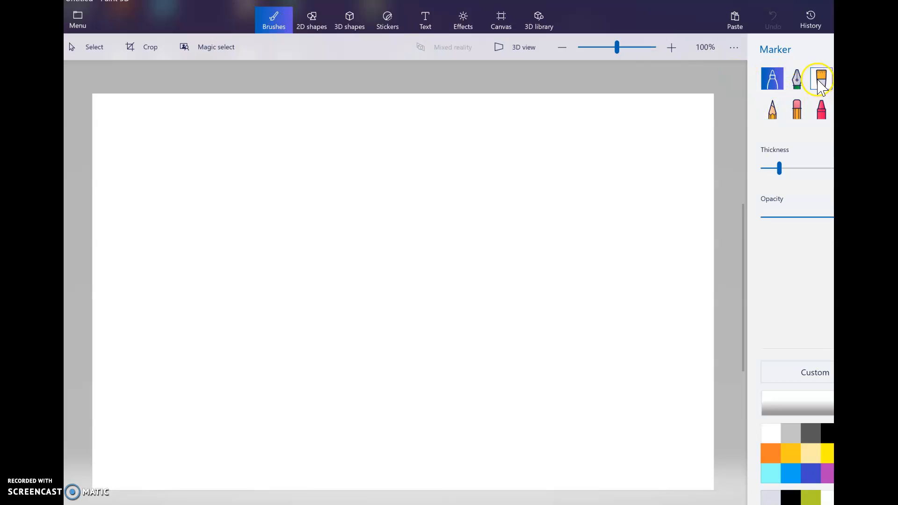
Step: Paint broad blue sky strokes across the upper canvas with the Watercolor brush, adding fainter strokes at low opacity
click(844, 79)
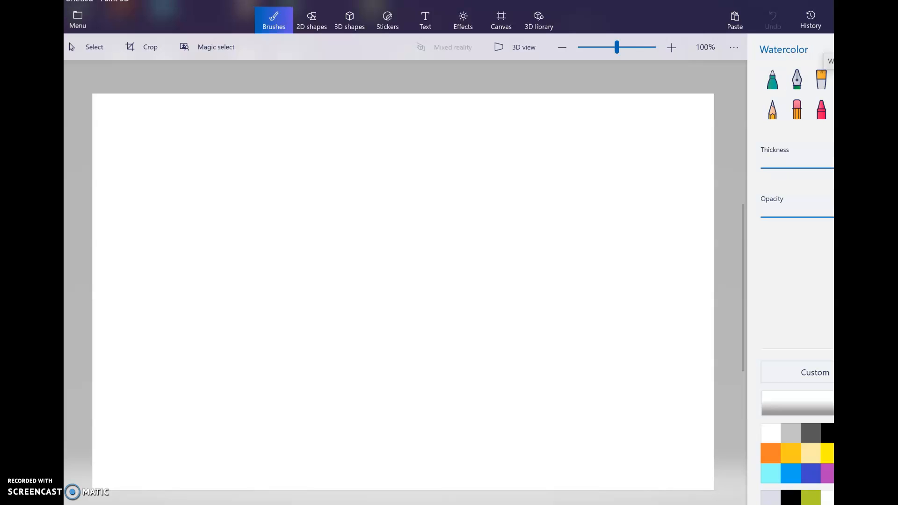
click(791, 474)
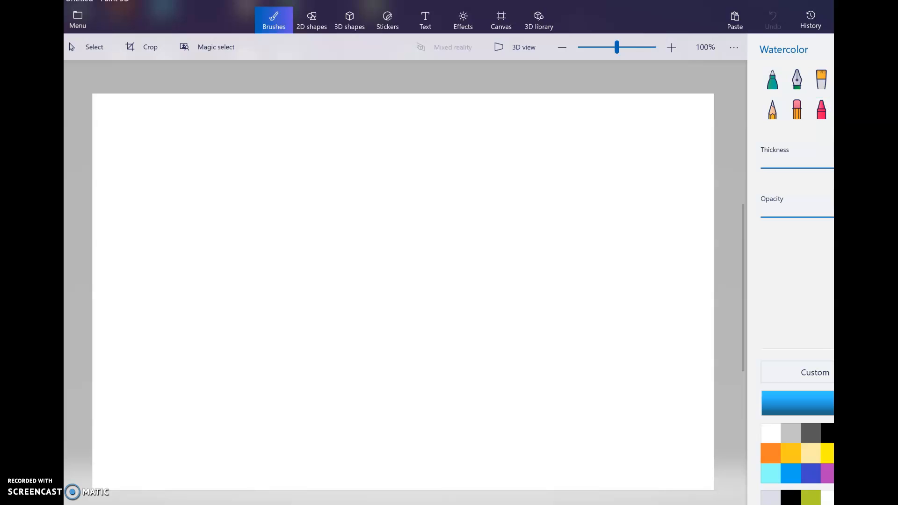
mouse_move(546, 124)
mouse_down()
mouse_move(587, 126)
mouse_move(579, 150)
mouse_move(702, 178)
mouse_move(425, 259)
mouse_move(513, 178)
mouse_move(369, 114)
mouse_move(211, 133)
mouse_move(302, 106)
mouse_move(166, 193)
mouse_move(334, 183)
mouse_up()
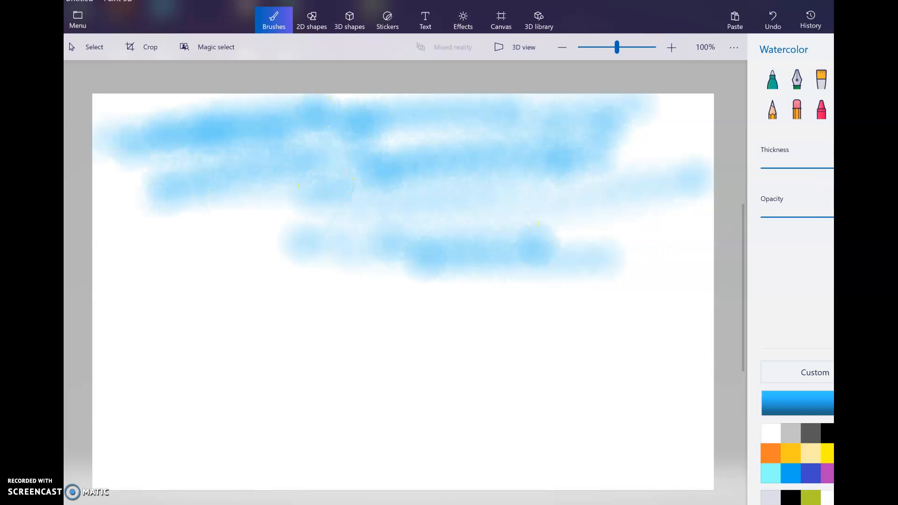
drag(803, 220, 770, 219)
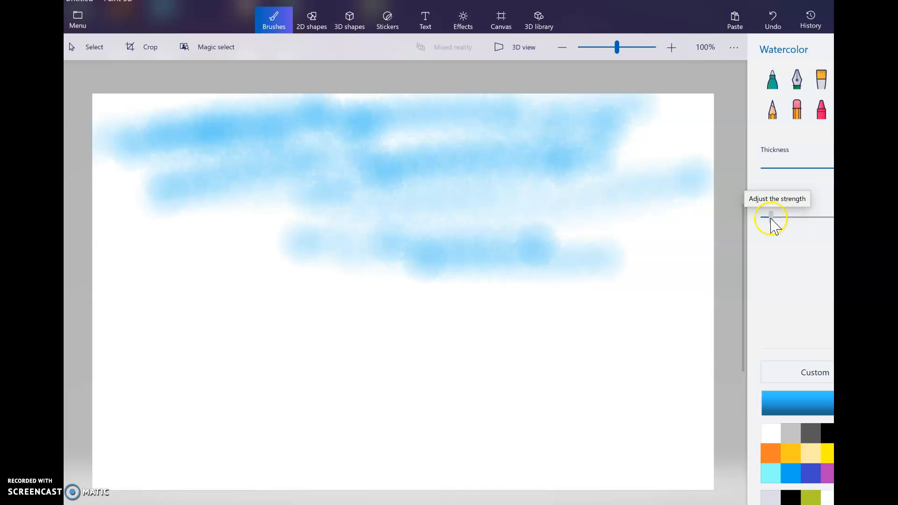
mouse_move(284, 225)
mouse_down()
mouse_move(191, 252)
mouse_move(206, 244)
mouse_move(200, 238)
mouse_move(183, 264)
mouse_move(221, 271)
mouse_move(202, 254)
mouse_move(226, 202)
mouse_move(266, 212)
mouse_up()
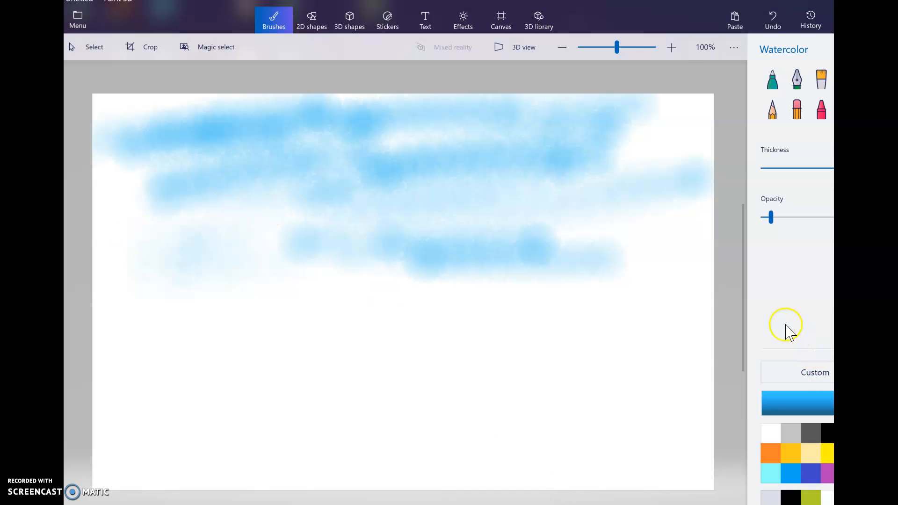
Step: Paint light turquoise watercolor strokes over the sky at low opacity and again at about half opacity
click(771, 473)
mouse_move(157, 180)
mouse_down()
mouse_move(201, 222)
mouse_move(166, 223)
mouse_move(173, 183)
mouse_move(286, 169)
mouse_move(232, 150)
mouse_move(419, 146)
mouse_up()
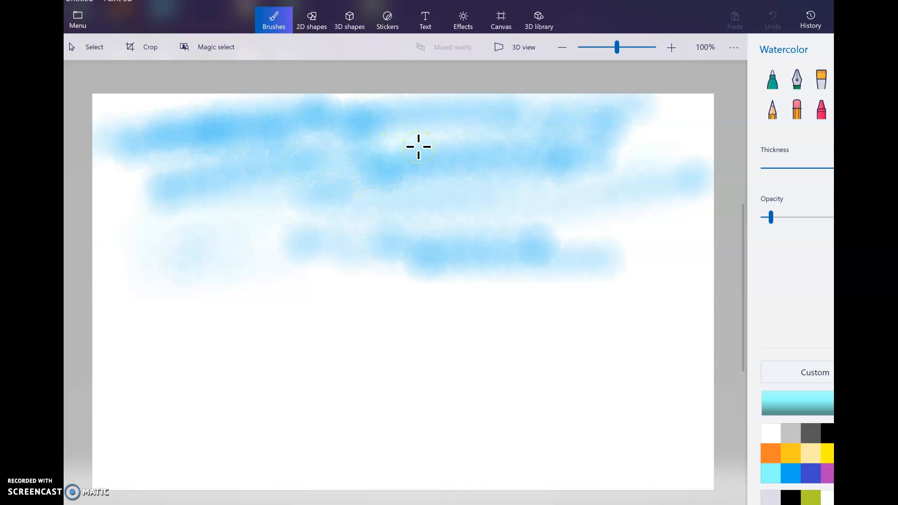
drag(770, 217, 802, 217)
drag(675, 131, 653, 134)
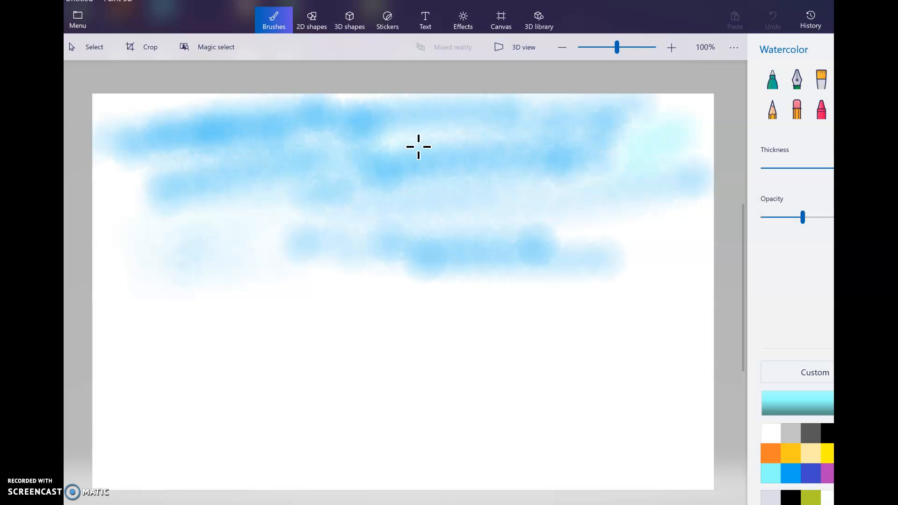
Step: Fill the rest of the canvas with turquoise sky, white clouds and pale grey snowy ground in watercolor
click(771, 474)
click(797, 403)
drag(435, 168, 420, 203)
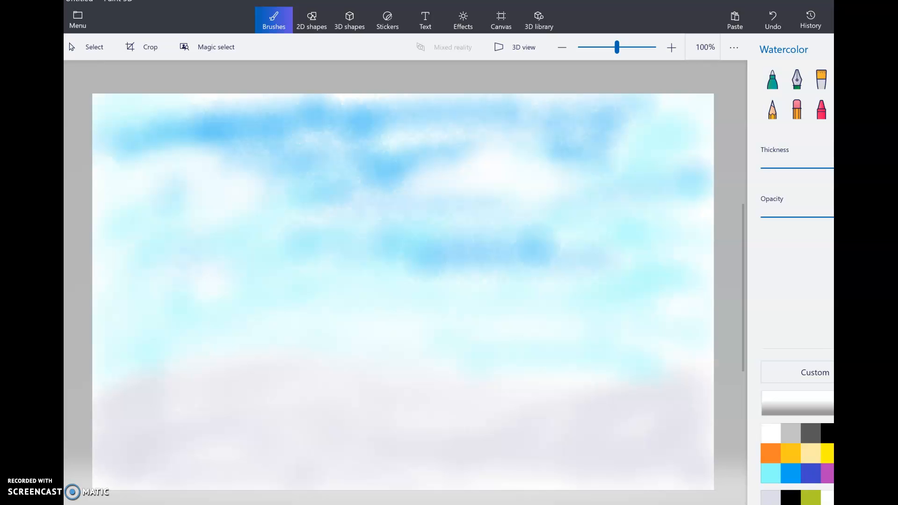
Step: Switch to the browser, look through the CC Search results for "snowy landscape vector" and open Landscape vector illustration_04
key(alt+Tab)
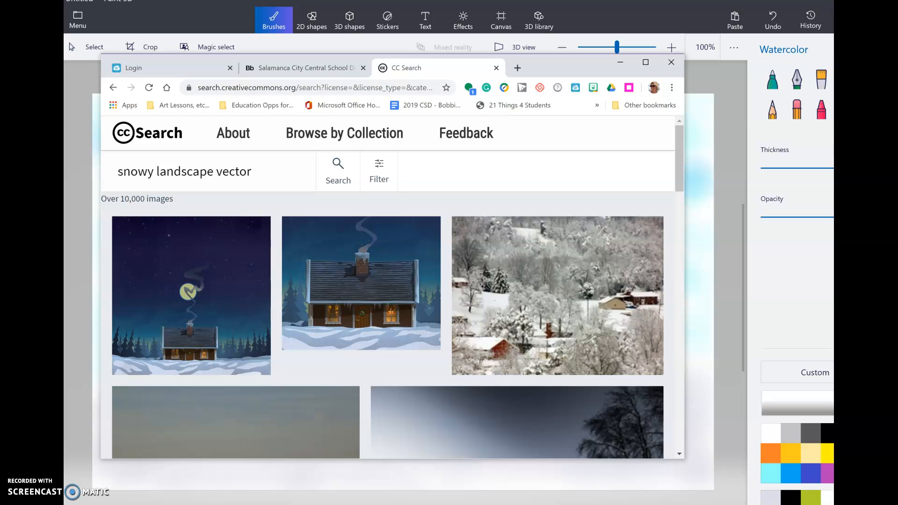
scroll(393, 285, down, 6)
scroll(393, 307, down, 5)
scroll(392, 307, down, 6)
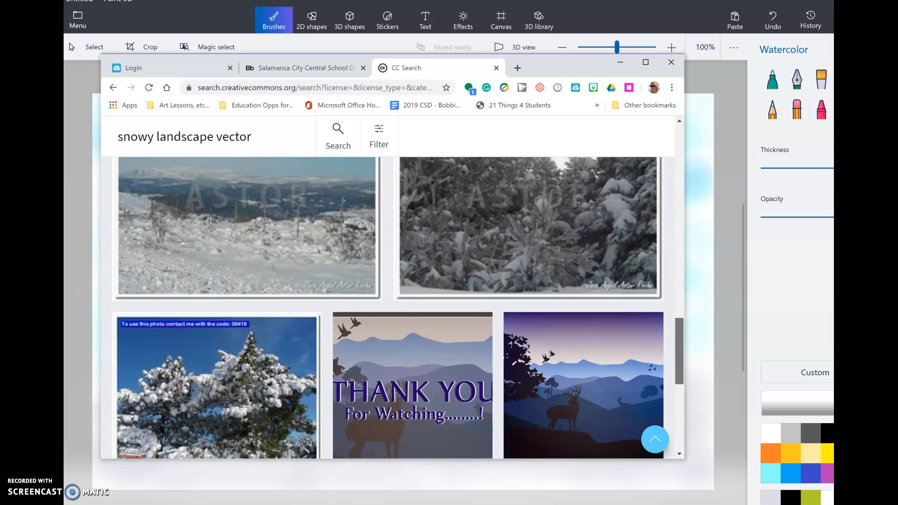
scroll(393, 307, down, 2)
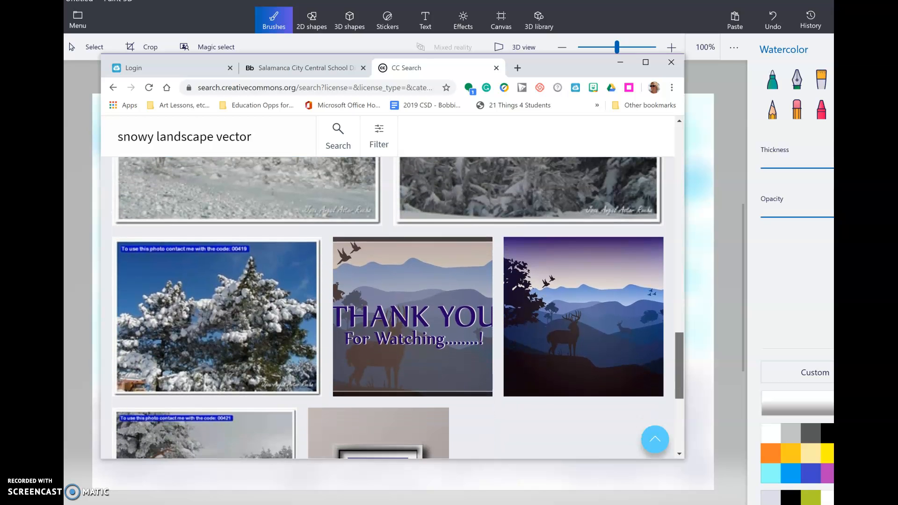
scroll(393, 307, down, 3)
scroll(393, 307, up, 3)
scroll(393, 307, down, 2)
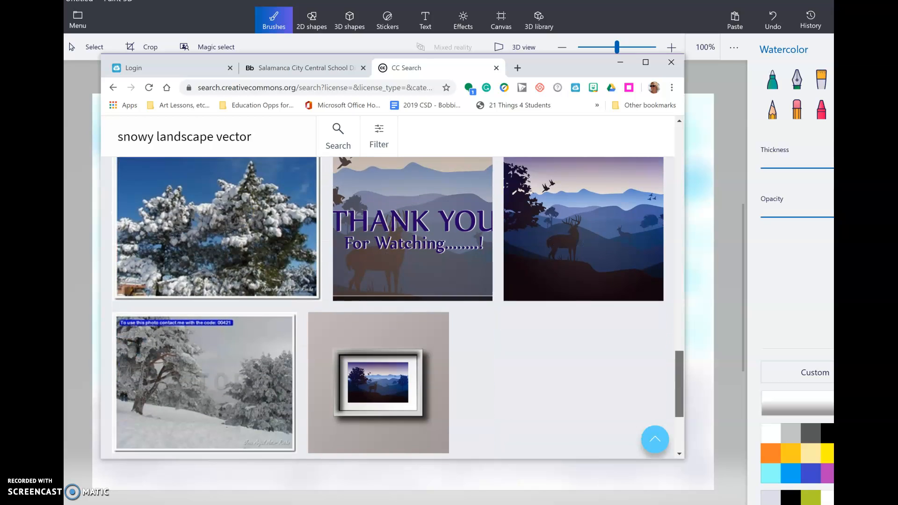
scroll(393, 307, up, 1)
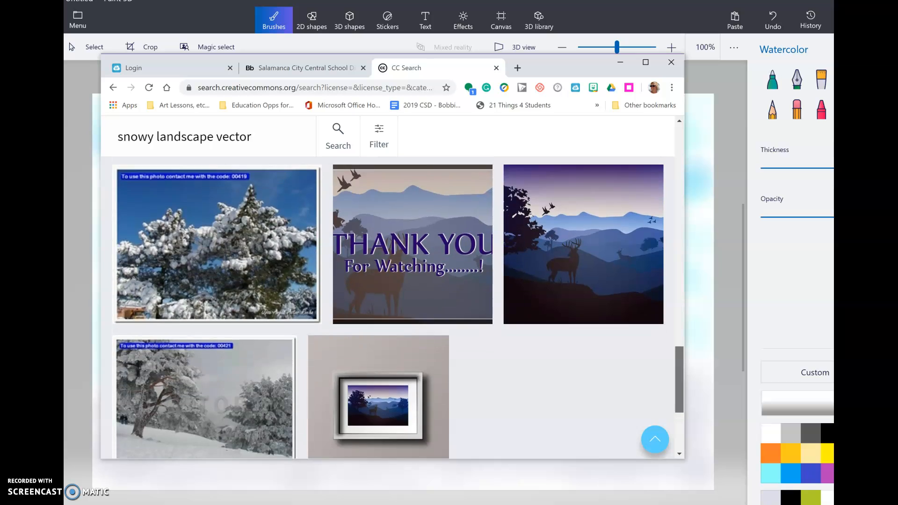
scroll(393, 308, up, 12)
scroll(393, 307, down, 7)
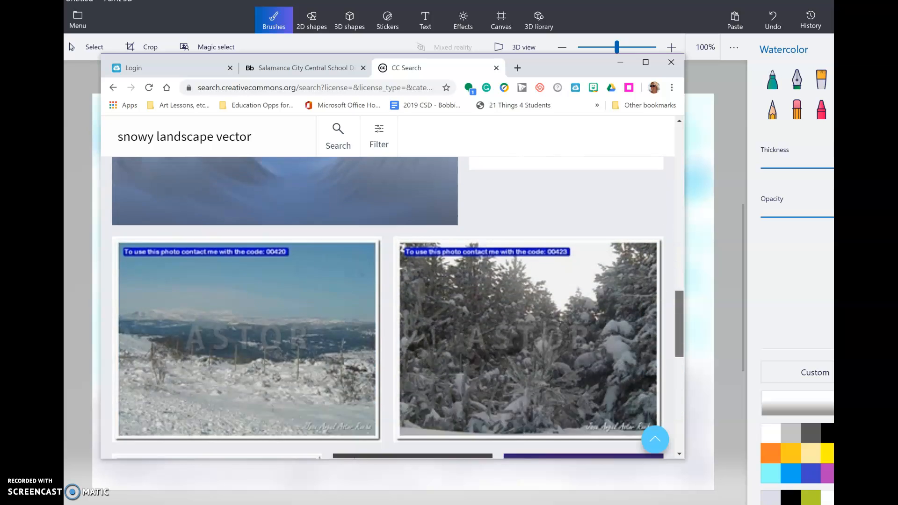
scroll(393, 307, down, 4)
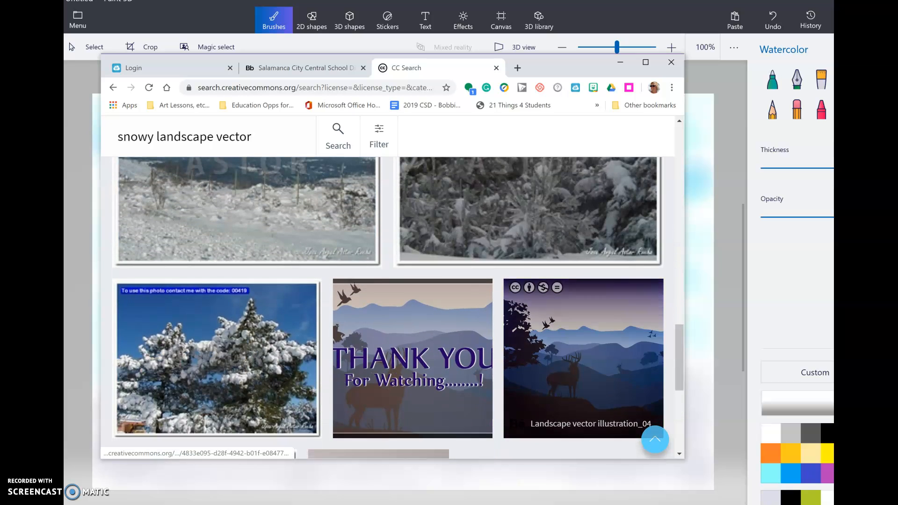
click(583, 358)
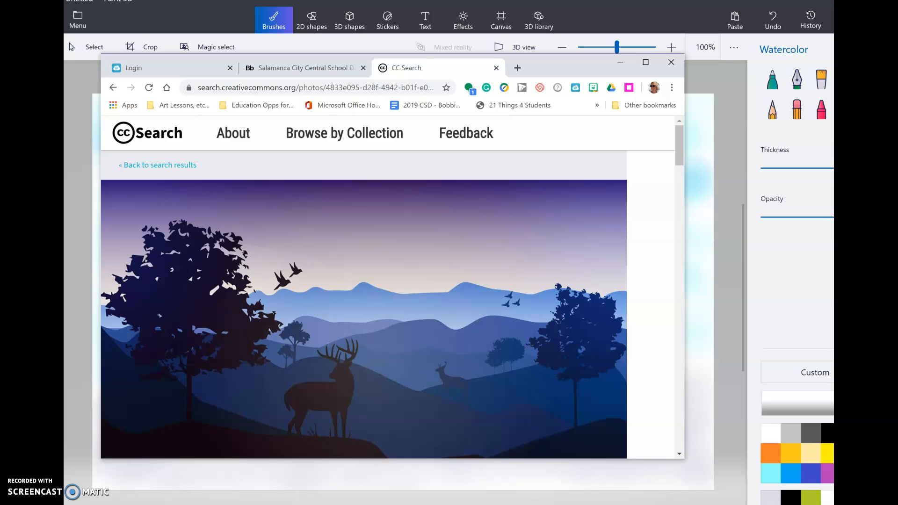
Step: Save the deer landscape image as the JPEG a4c0b560535613.5a5084d6141fb in the Pictures folder
right_click(585, 440)
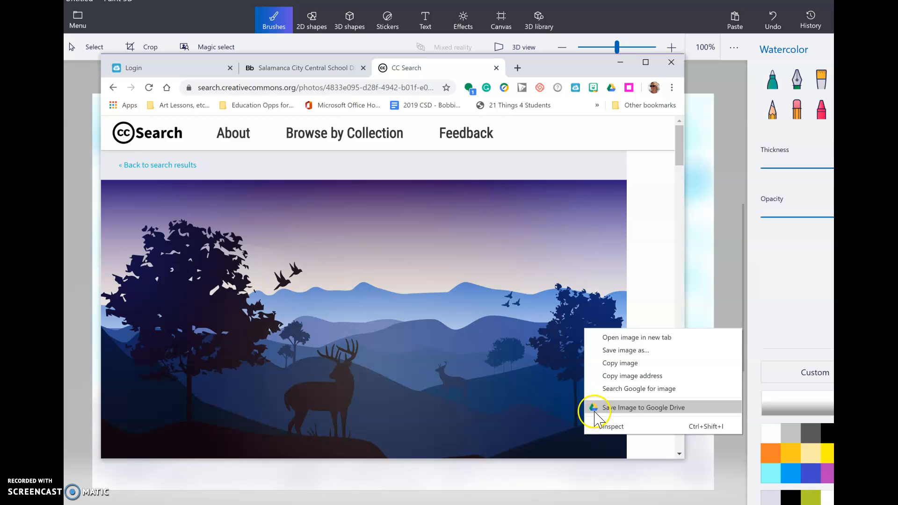
click(602, 354)
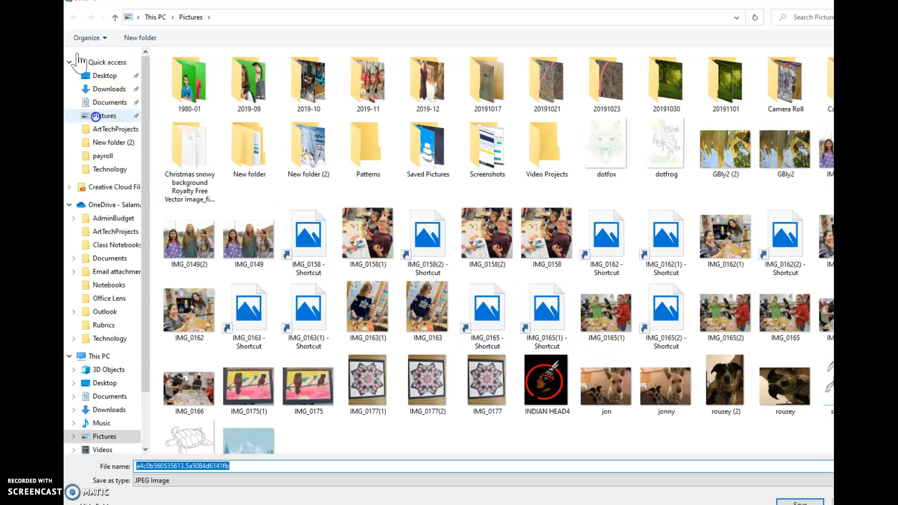
click(97, 117)
click(253, 467)
click(796, 503)
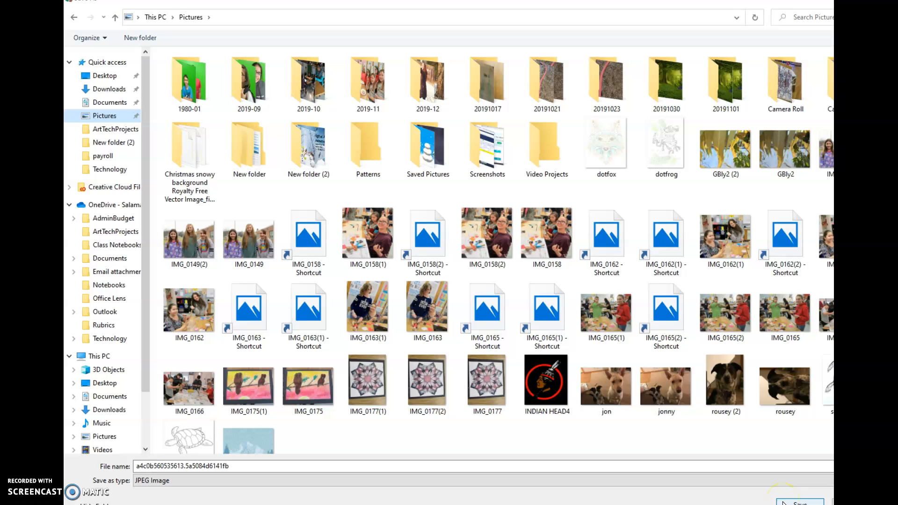
click(783, 503)
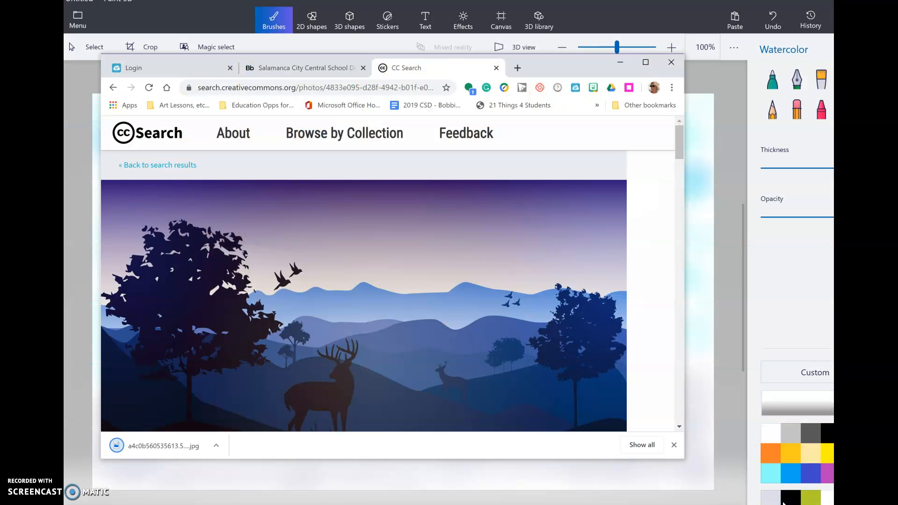
Step: Return to Paint 3D, insert a4c0b560535613.5a5084d6141fb from the Pictures folder and place it so it covers the whole canvas
click(619, 61)
click(78, 18)
click(75, 108)
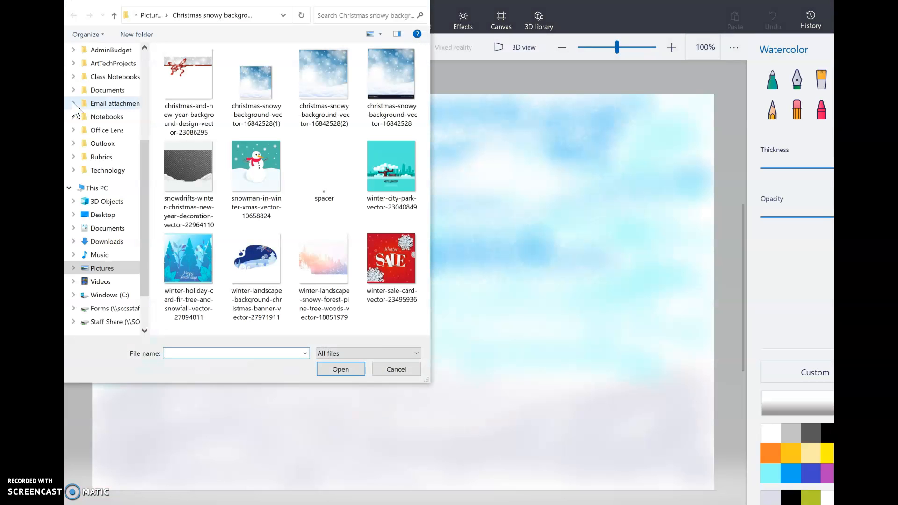
click(145, 48)
drag(144, 49, 144, 49)
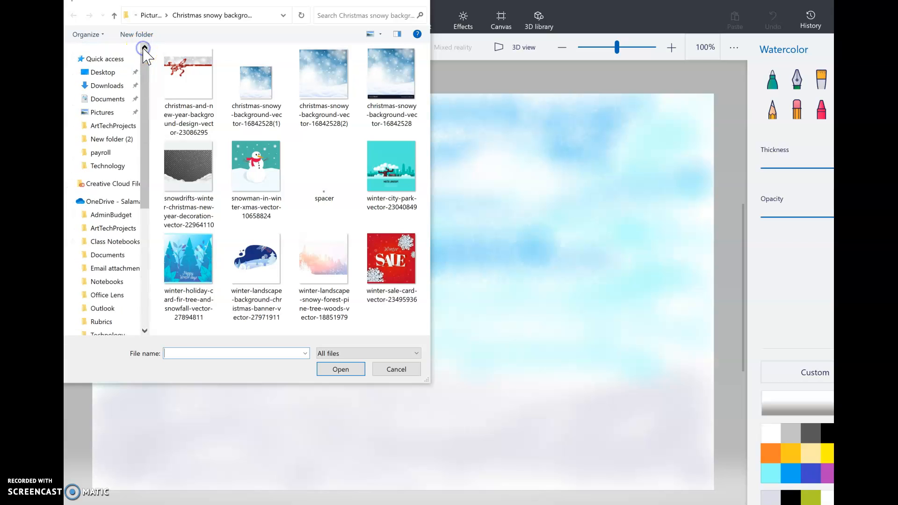
click(106, 114)
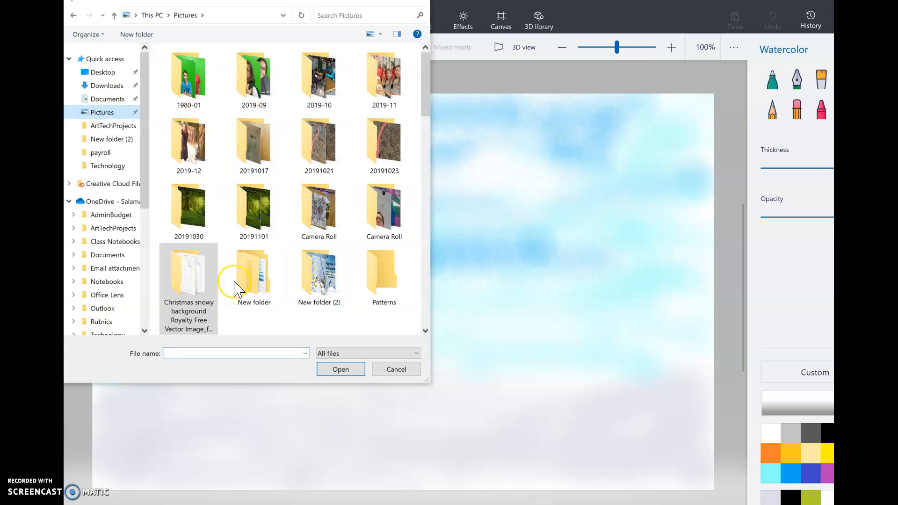
scroll(311, 303, down, 5)
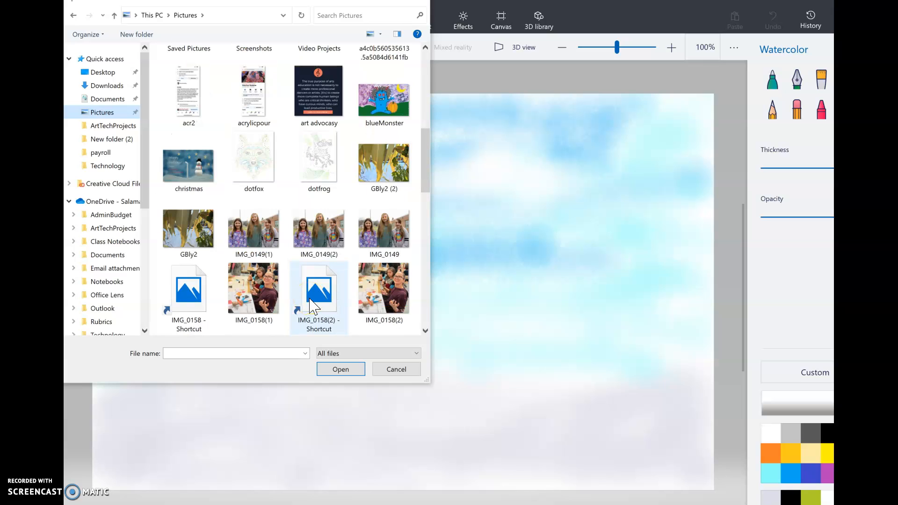
scroll(310, 304, up, 3)
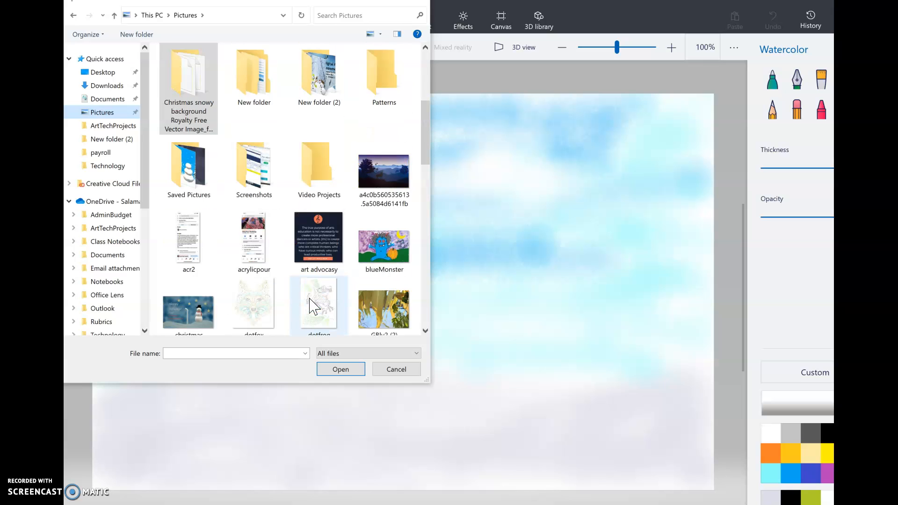
click(385, 176)
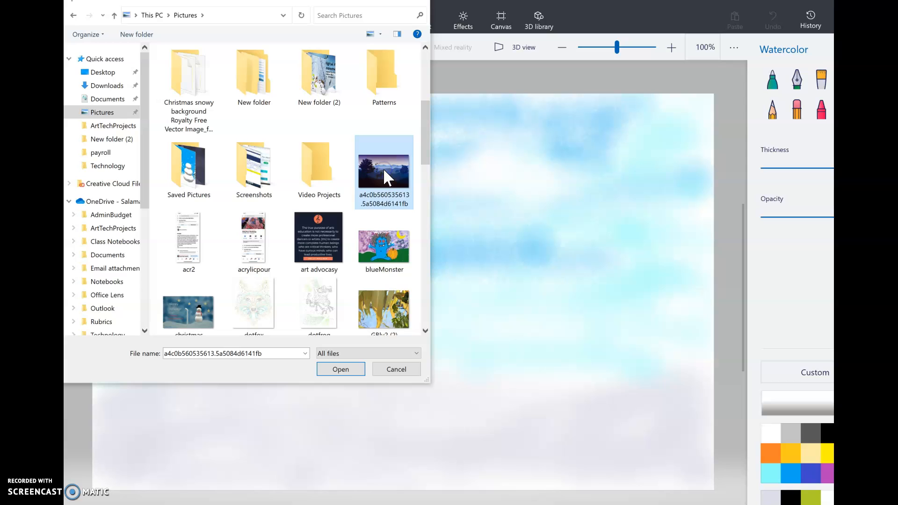
click(343, 372)
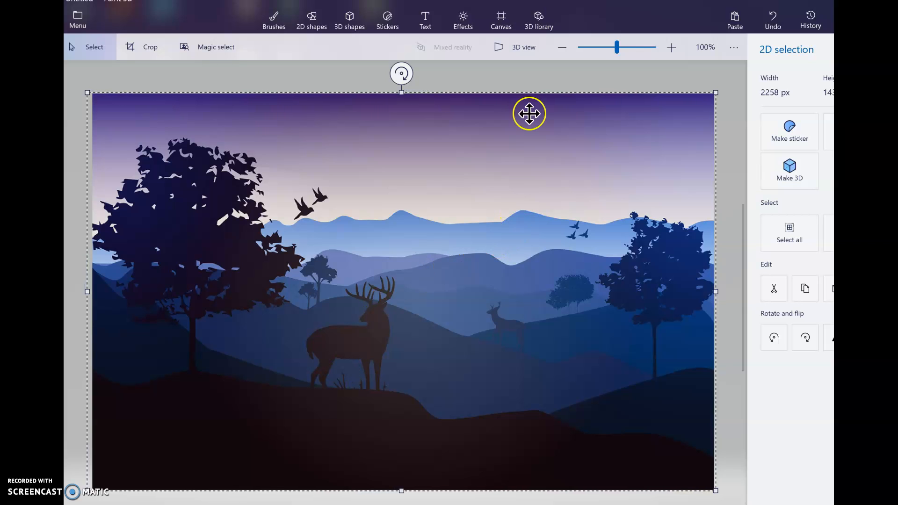
click(536, 81)
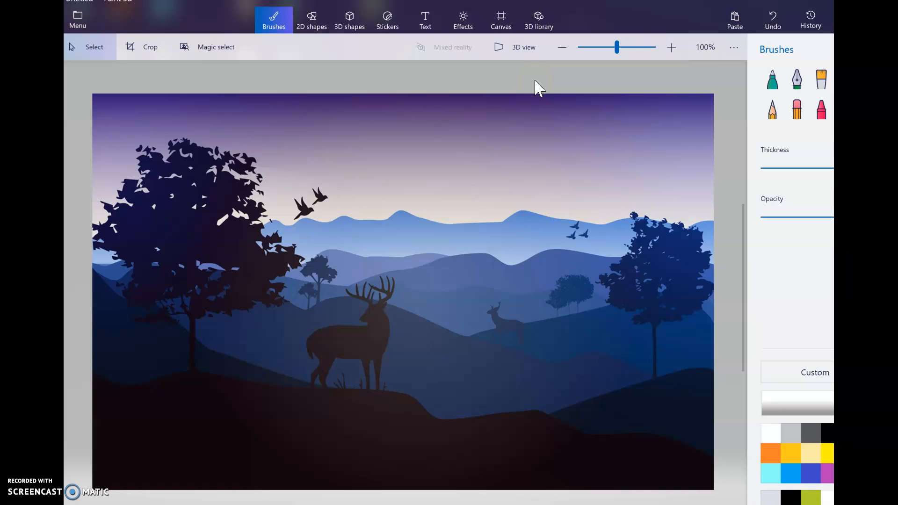
Step: Draw a round white 3D doodle with the Soft edge tool on the dark hill in the canvas's lower-right area
click(350, 20)
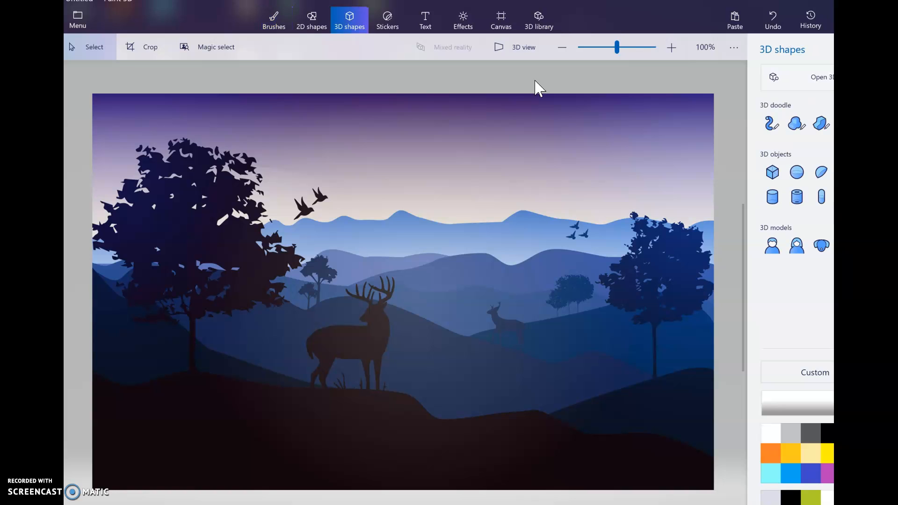
click(772, 123)
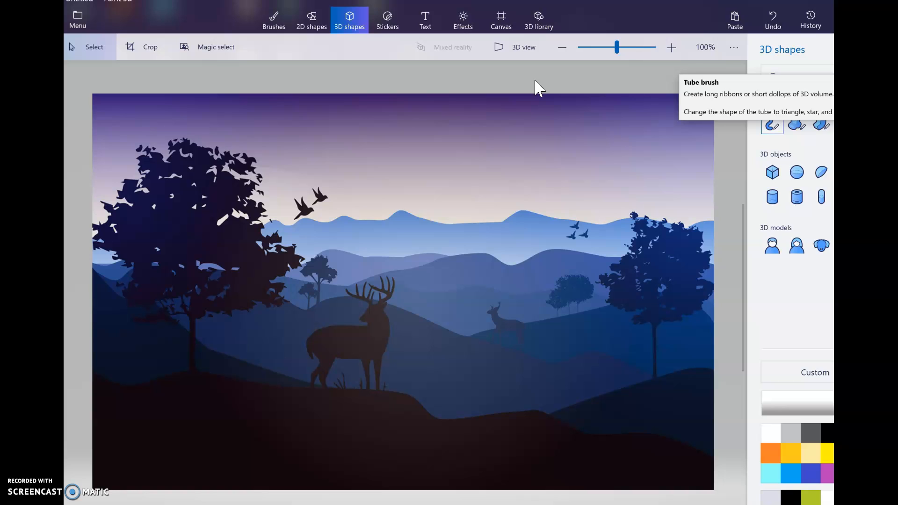
click(796, 123)
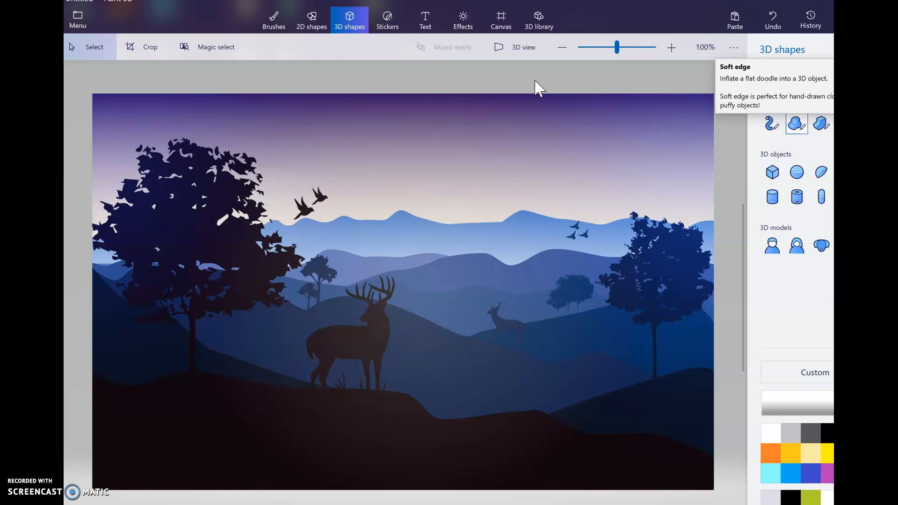
click(821, 123)
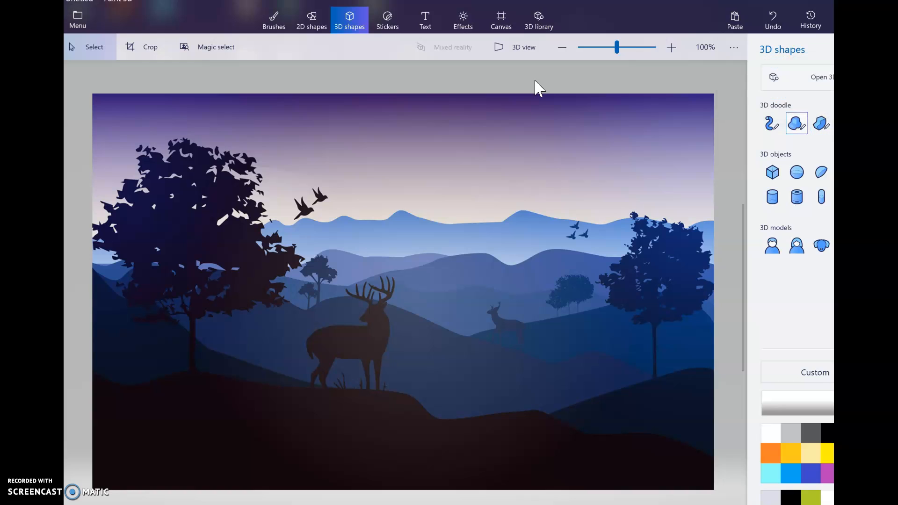
click(796, 123)
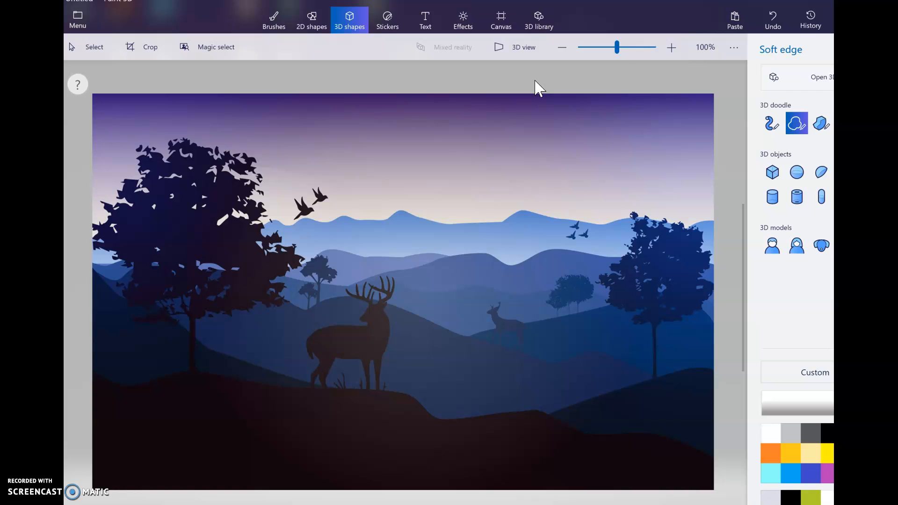
drag(567, 407, 561, 411)
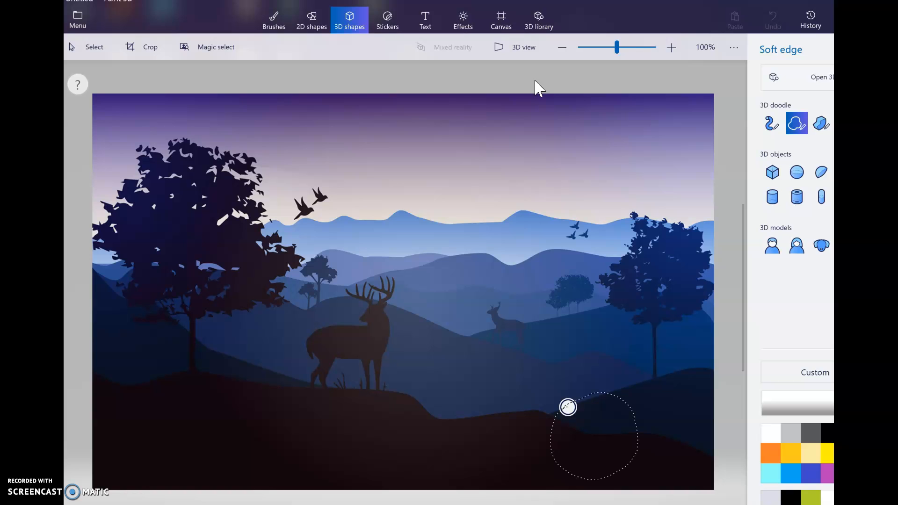
click(538, 88)
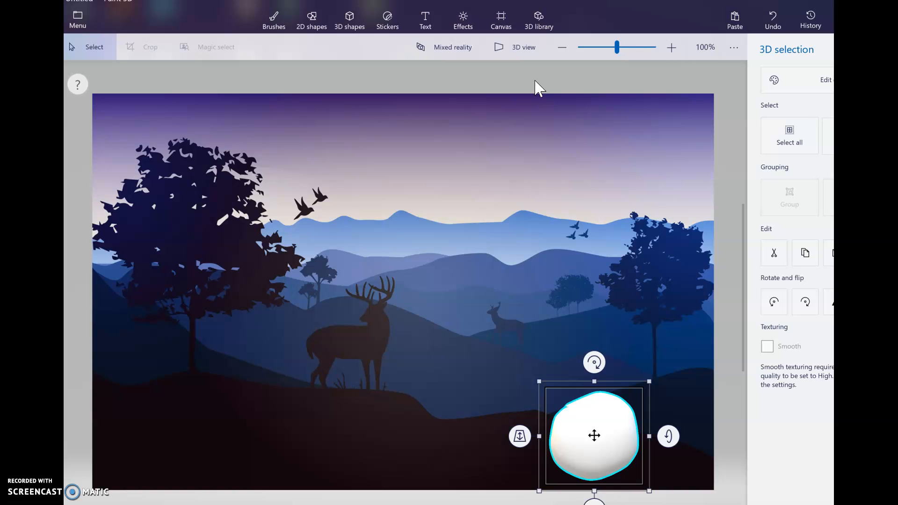
Step: Draw two smaller round white Soft edge doodles stacked above the first ball to form the snowman's middle and head
click(538, 88)
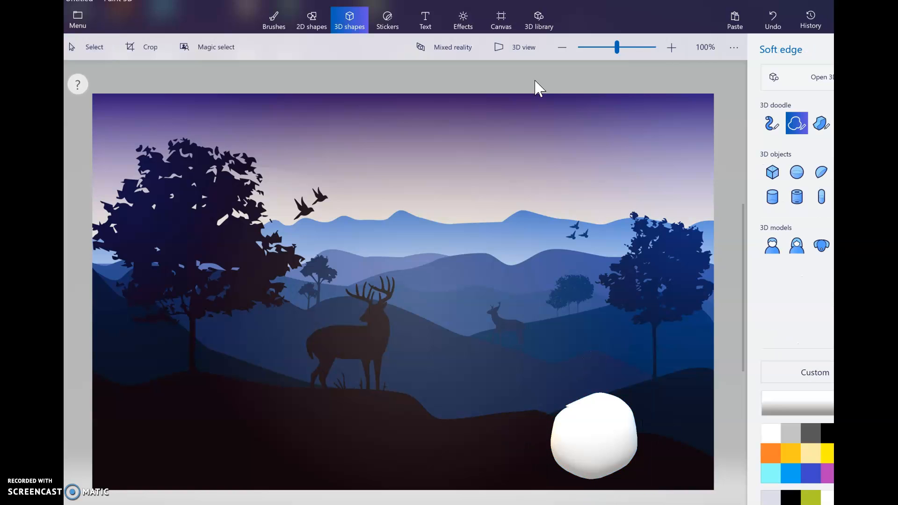
mouse_move(595, 342)
mouse_down()
mouse_move(569, 365)
mouse_move(601, 408)
mouse_move(622, 402)
mouse_move(601, 341)
mouse_up()
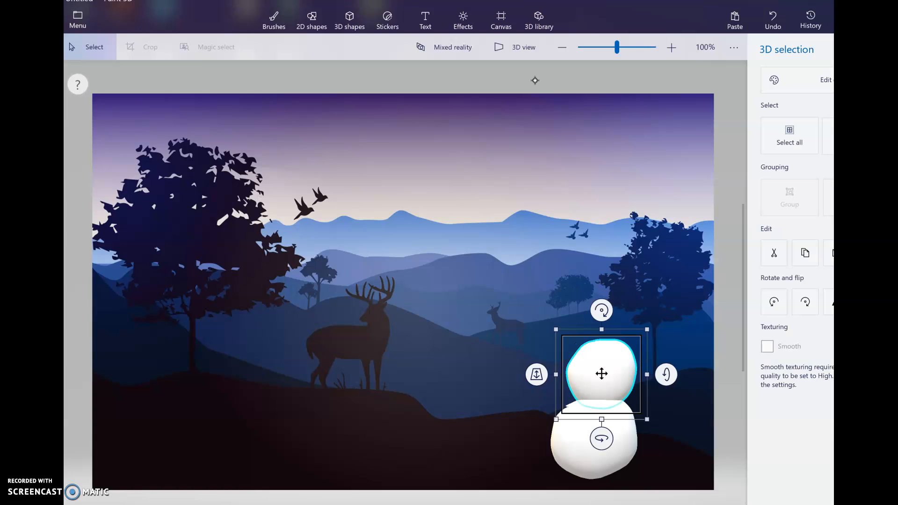
click(535, 81)
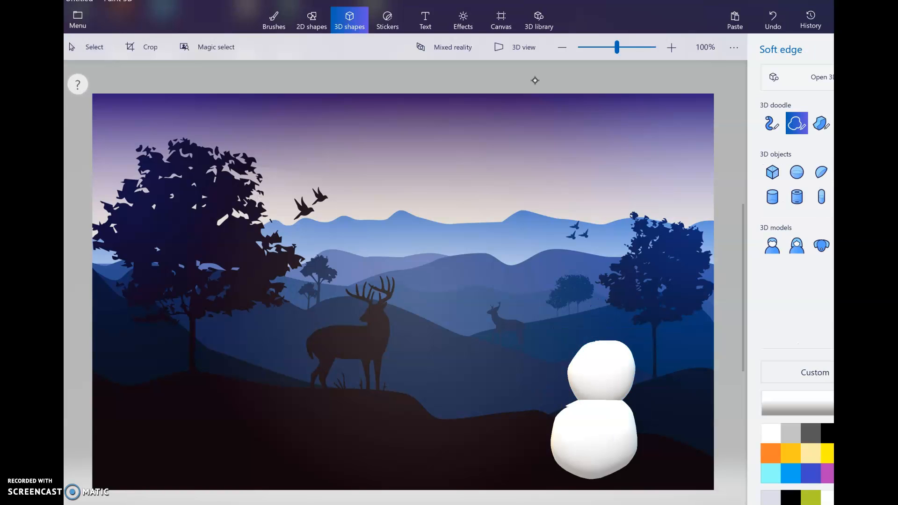
drag(586, 301, 576, 313)
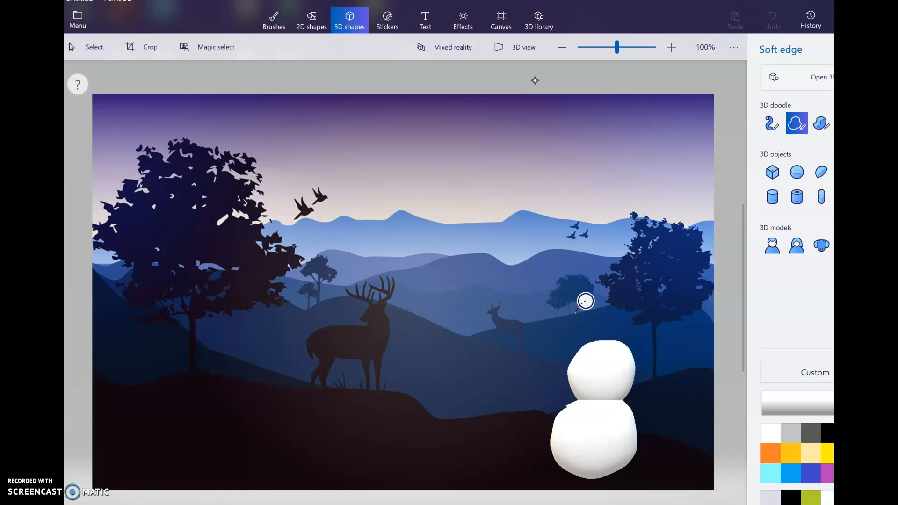
mouse_move(595, 346)
mouse_down()
mouse_move(617, 332)
mouse_move(585, 302)
mouse_up()
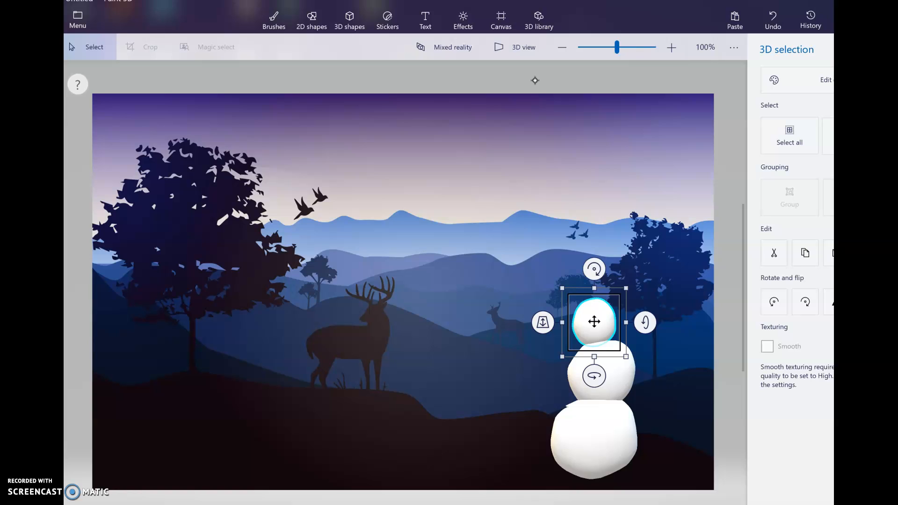
click(350, 20)
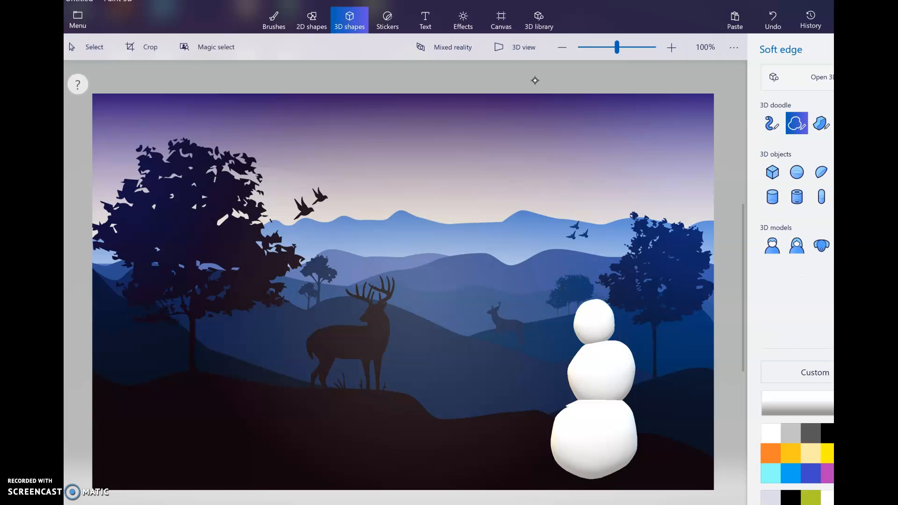
Step: Search the 3D library for "stick" and insert the Snowman Stick Arm model
click(539, 20)
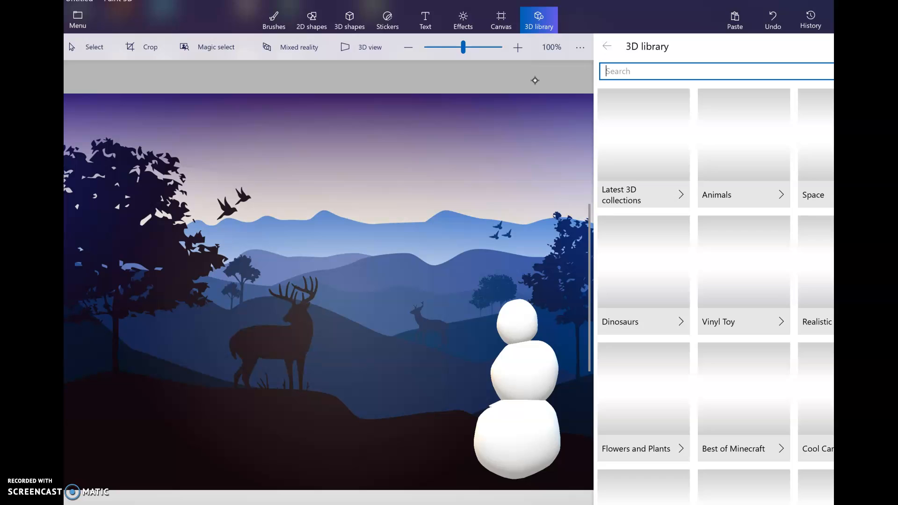
text(stick)
key(Return)
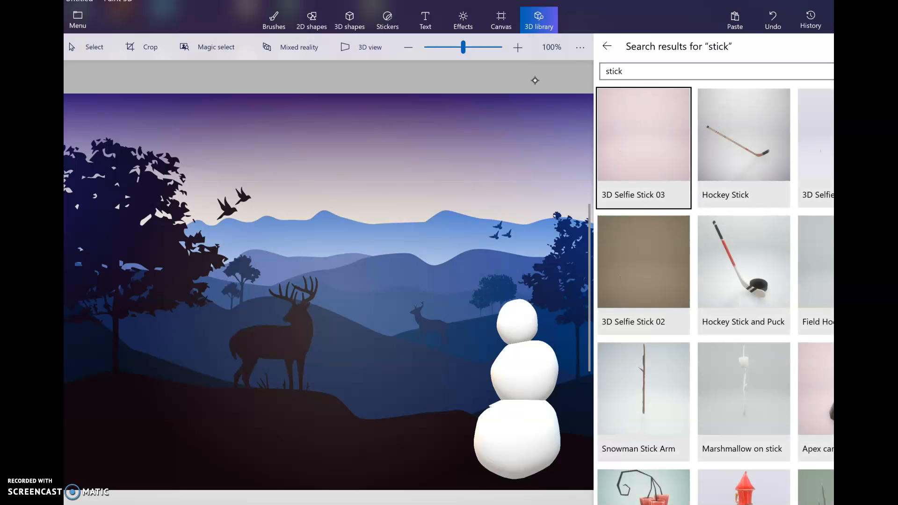
click(643, 402)
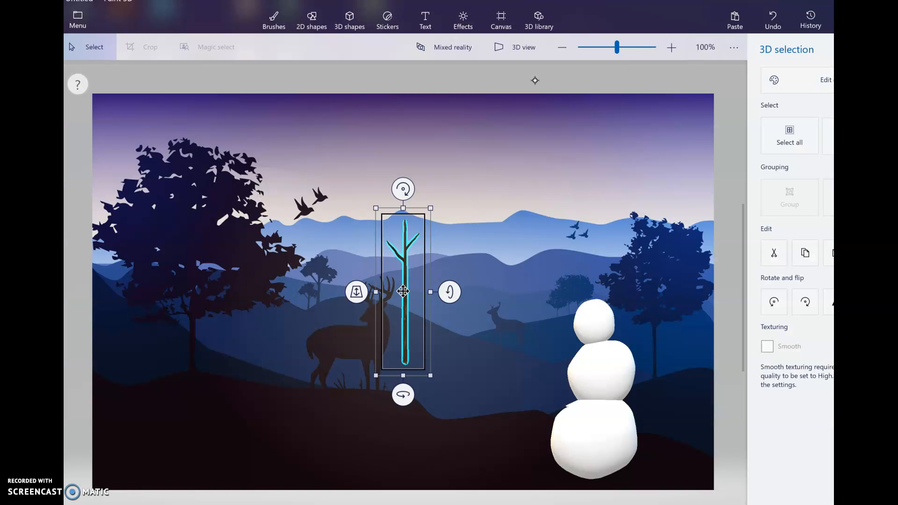
Step: Tilt the stick arm up to the left, shrink it and place it against the left side of the snowman's middle ball
drag(403, 291, 578, 319)
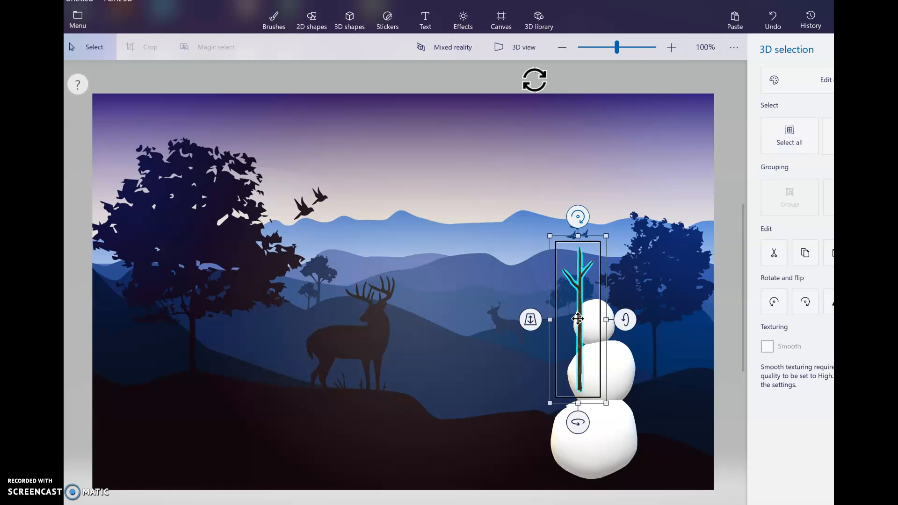
drag(578, 216, 502, 250)
drag(534, 79, 535, 80)
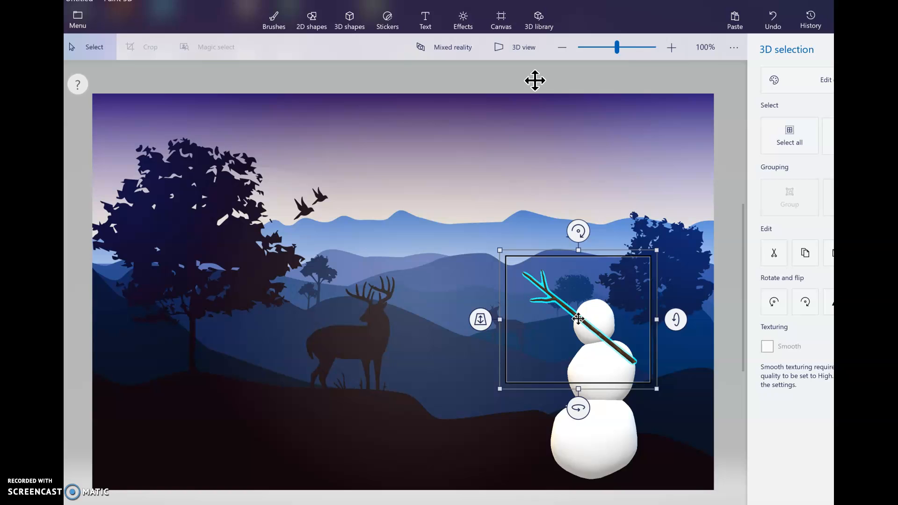
click(534, 80)
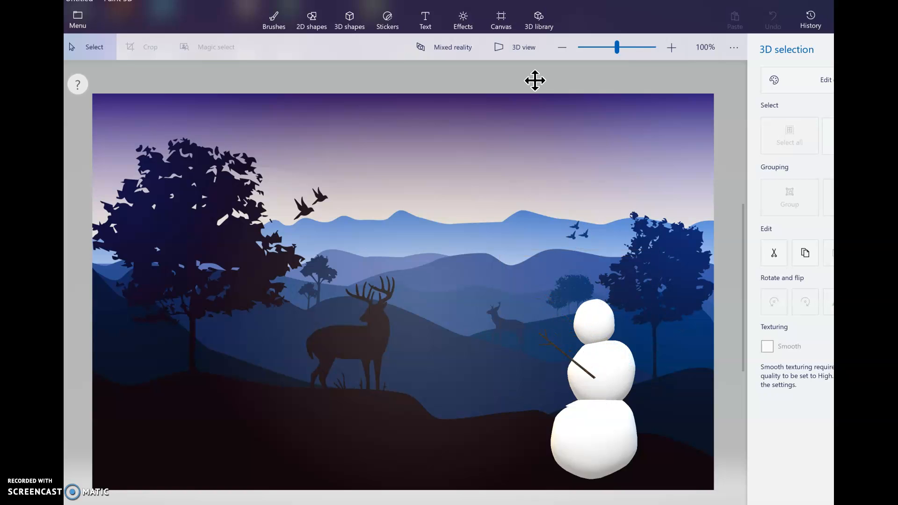
click(547, 354)
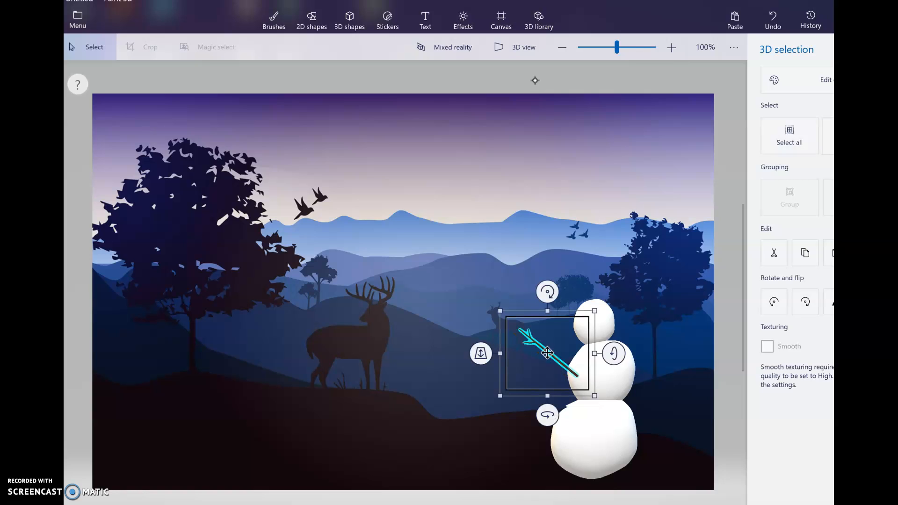
Step: Draw a brown arm with branching fingers on the right side of the snowman's middle ball using the Tube brush
key(3)
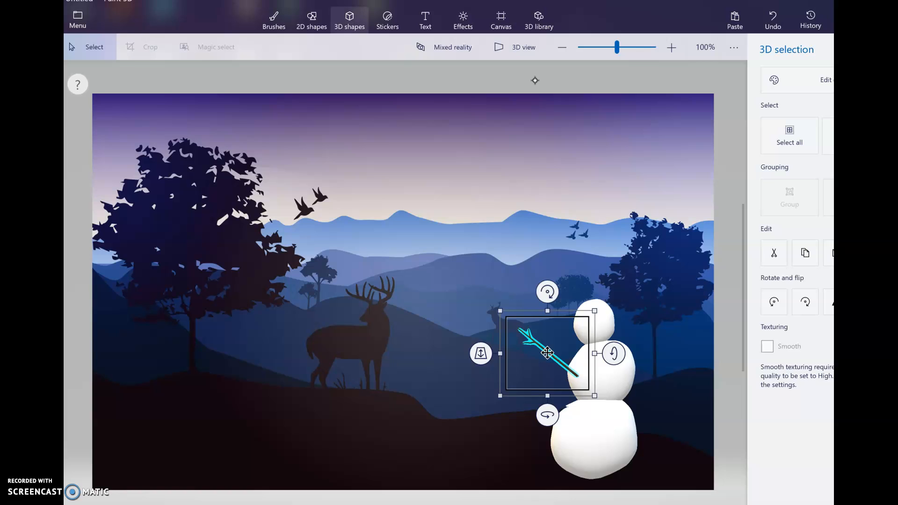
click(772, 123)
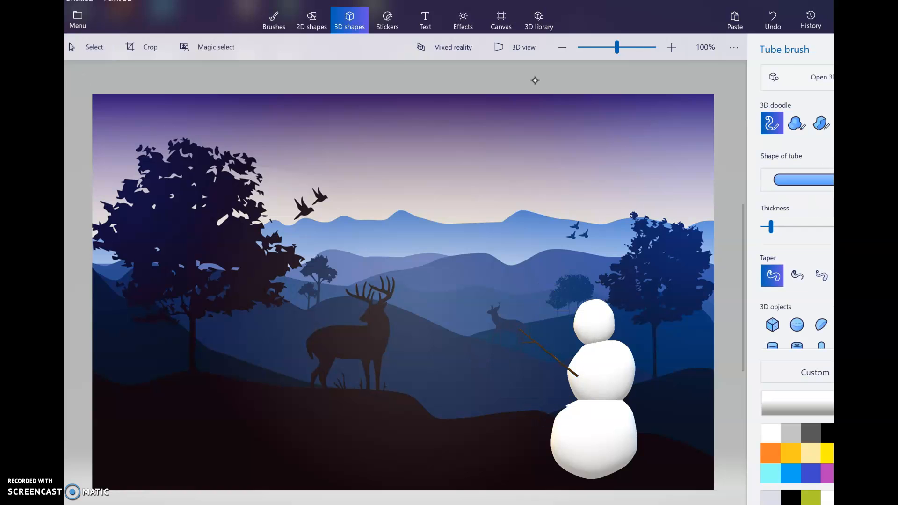
click(851, 473)
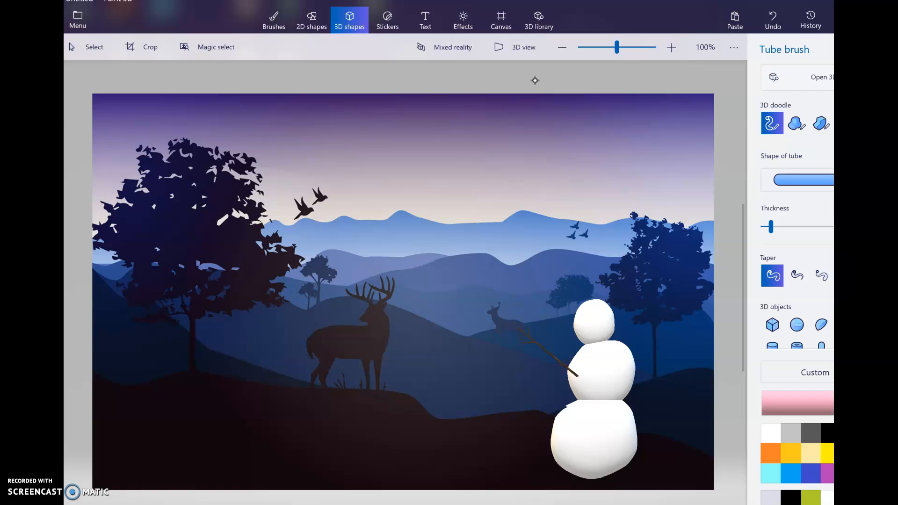
click(851, 473)
mouse_move(618, 368)
mouse_down()
mouse_move(680, 336)
mouse_move(668, 322)
mouse_up()
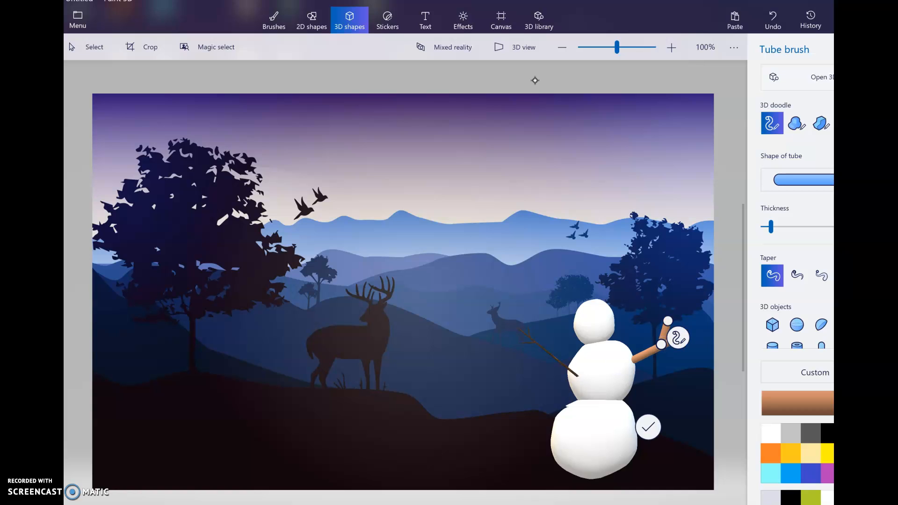
drag(656, 356, 671, 358)
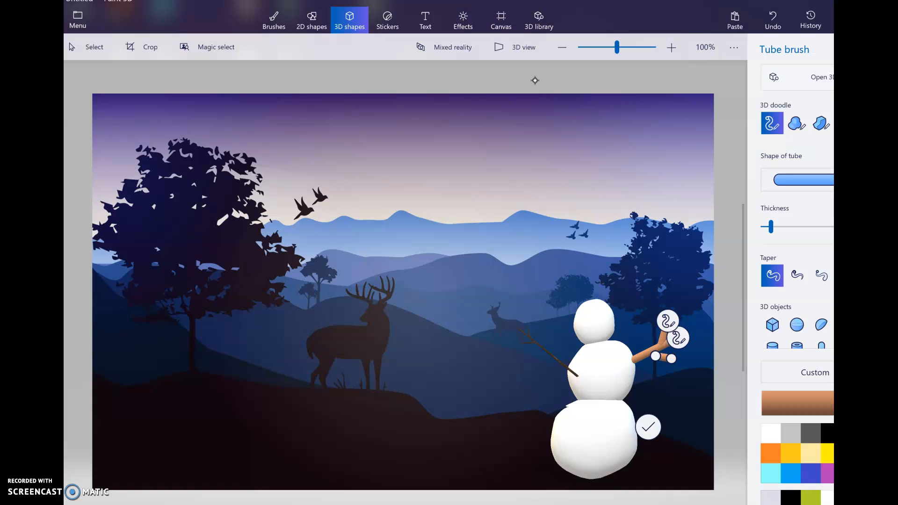
Step: Draw a light turquoise cap over the top of the snowman's head with the Sharp edge 3D doodle
click(821, 123)
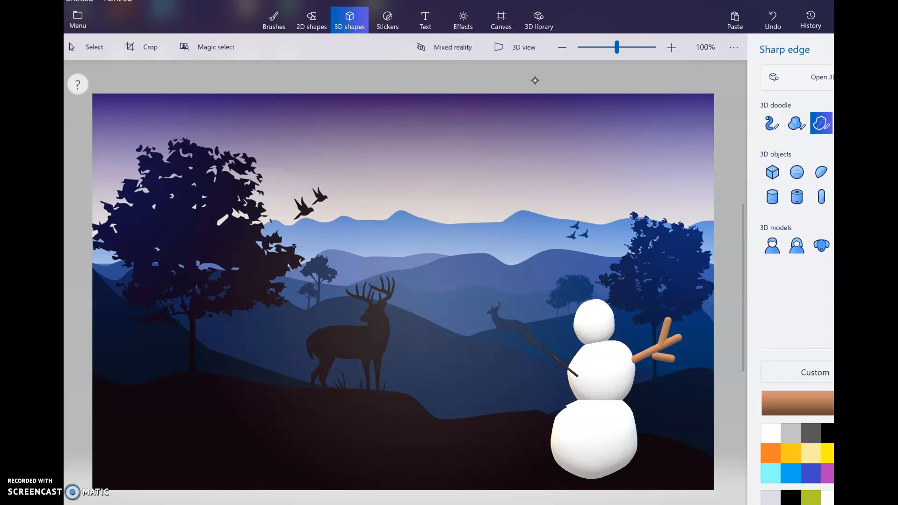
click(771, 474)
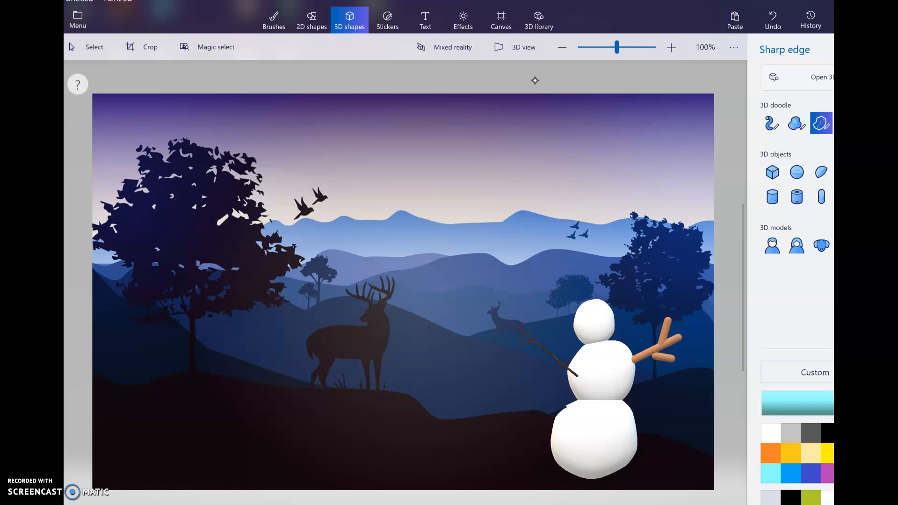
click(567, 321)
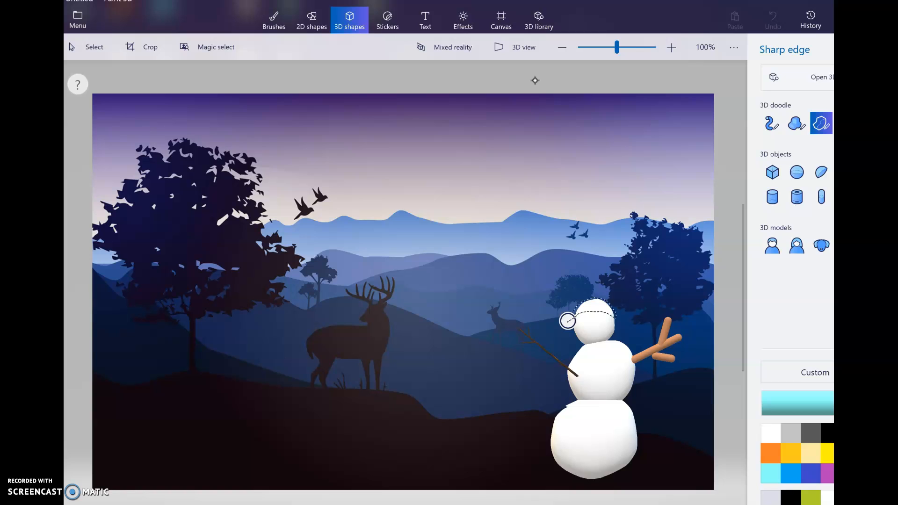
click(567, 321)
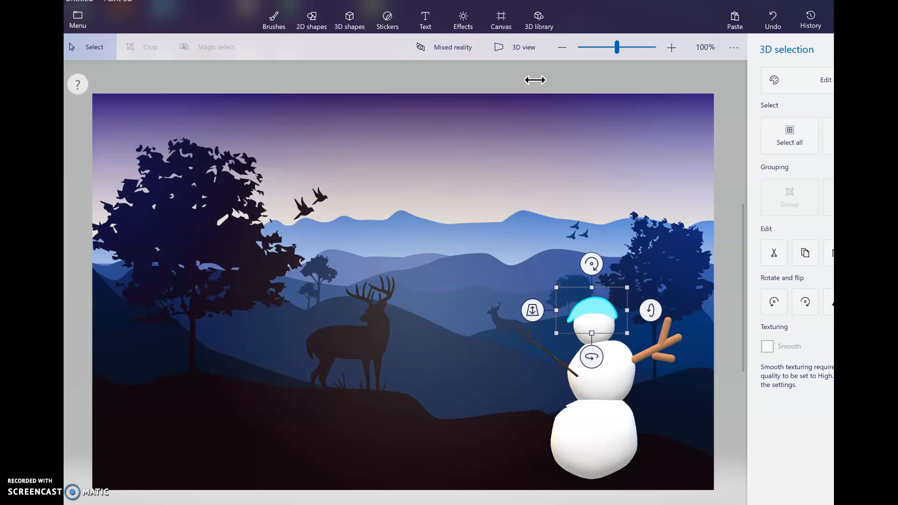
click(535, 79)
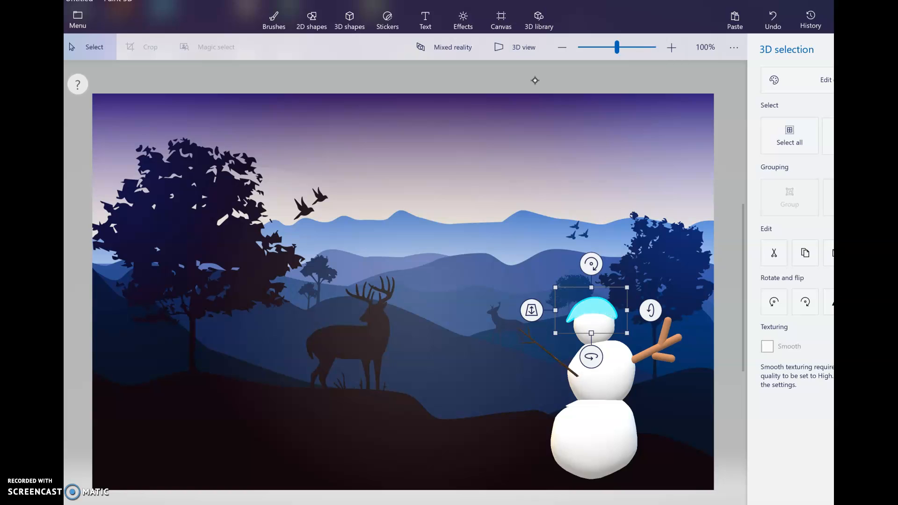
Step: Save a copy of the scene as a PNG image named snowman5 in the Digital Art folder
click(78, 21)
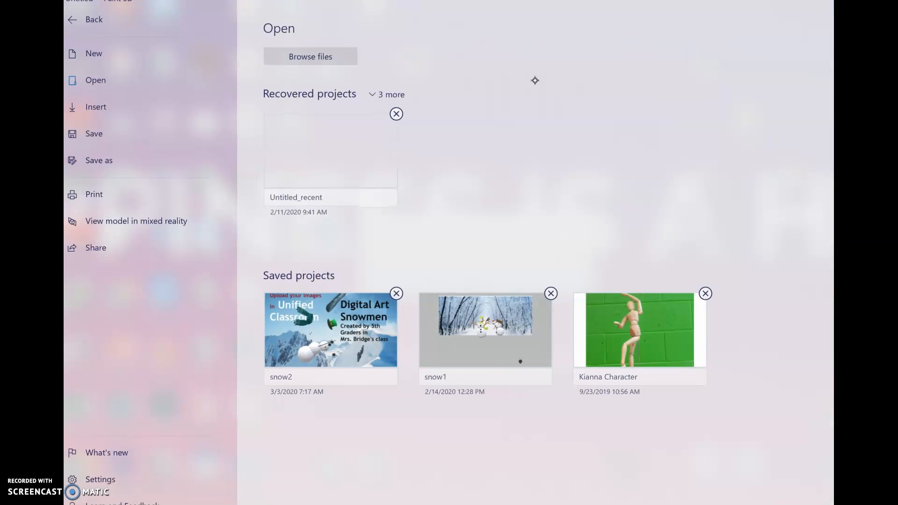
key(ctrl+shift+s)
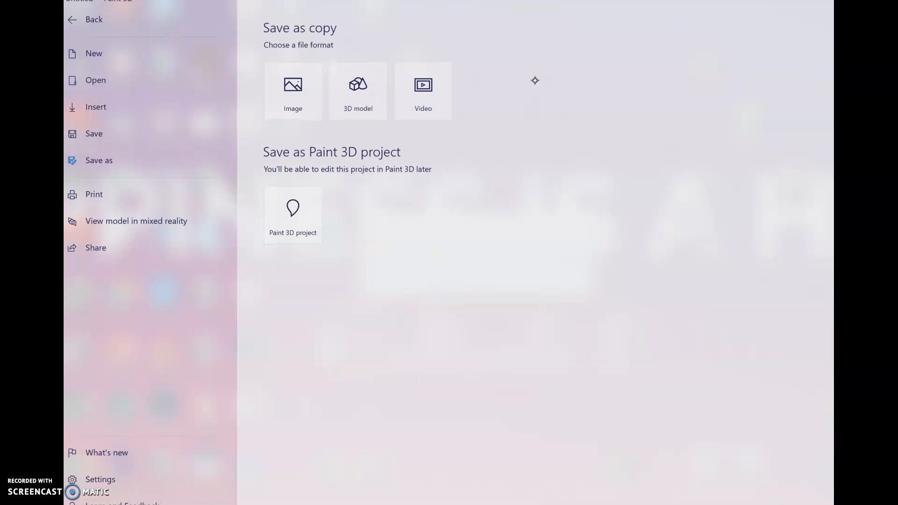
key(Return)
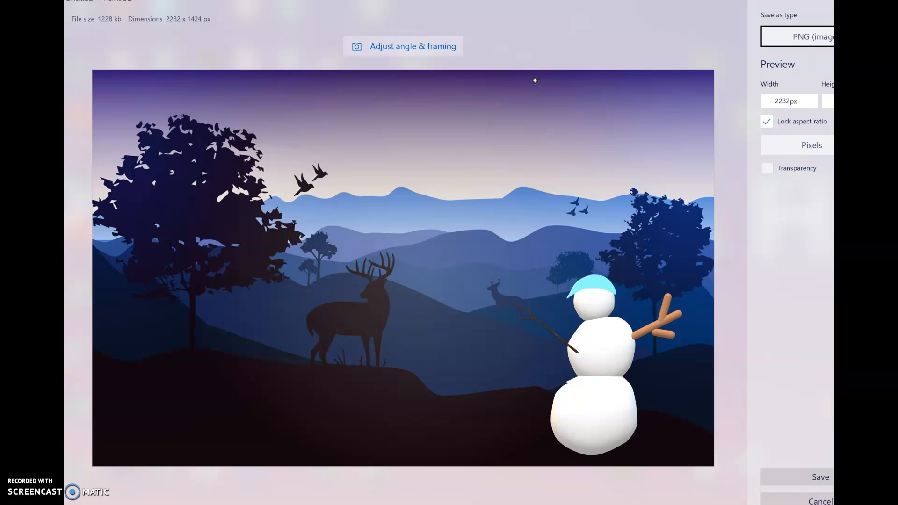
key(Return)
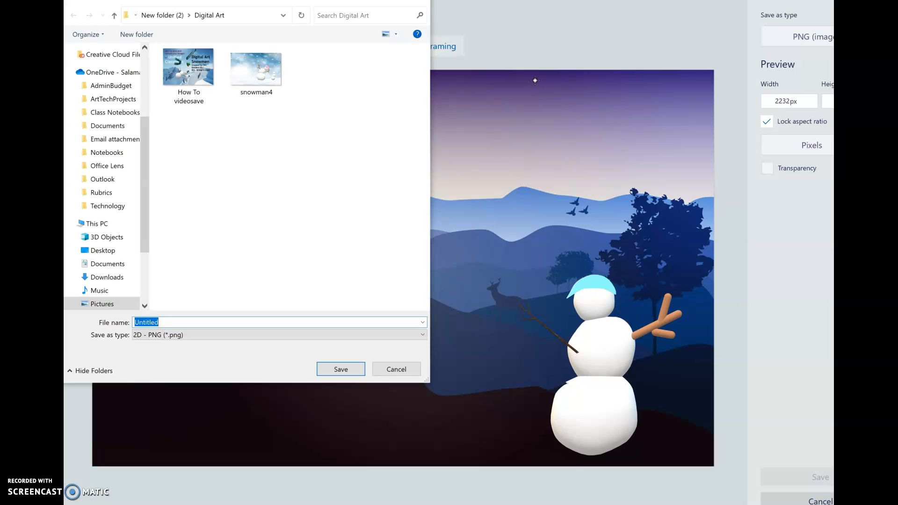
text(snowman5)
click(341, 369)
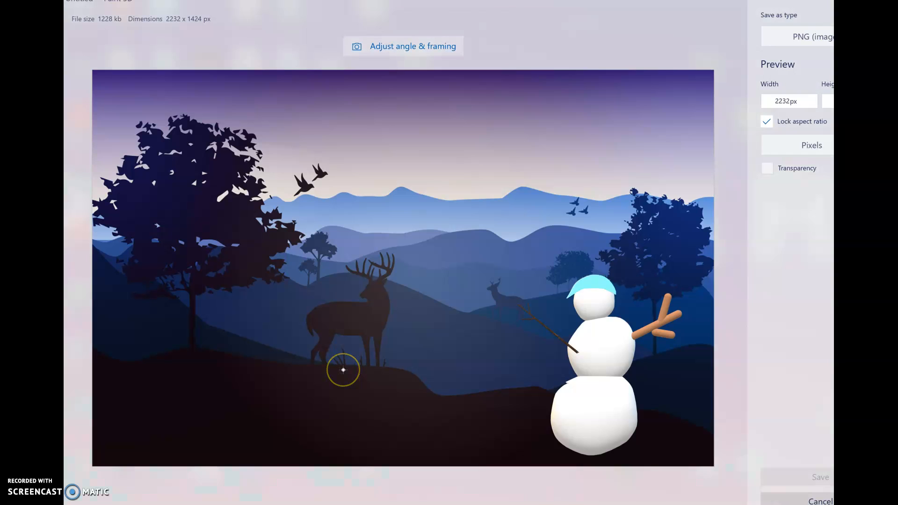